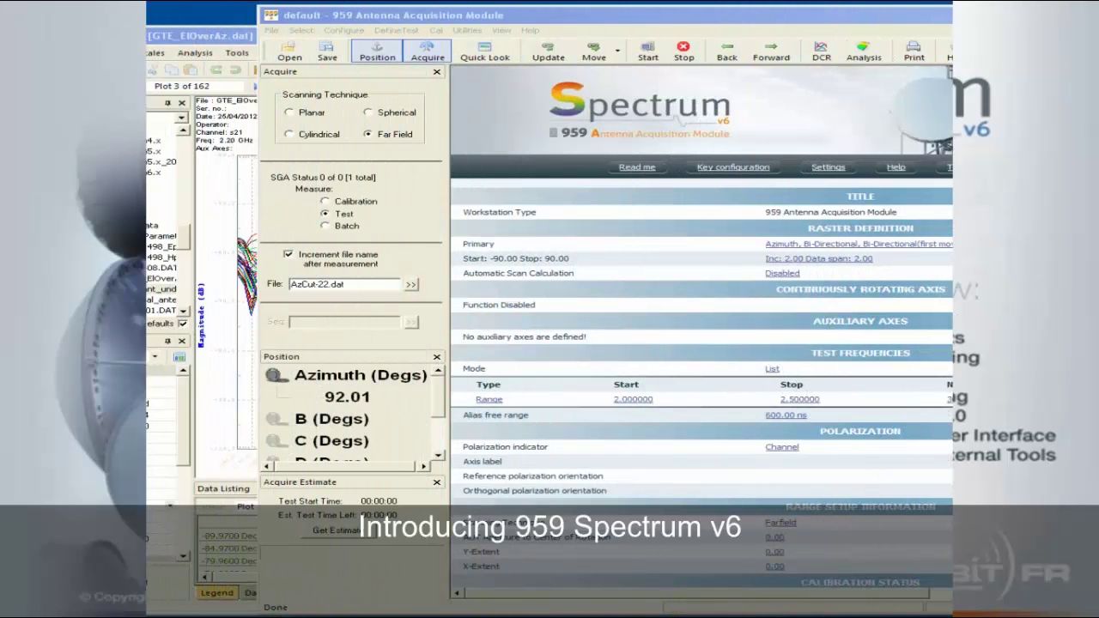
- Start the 2.5 GHz Az Cut acquisition and accept the test documentation
{"action": "left_click", "coordinate": [647, 58]}
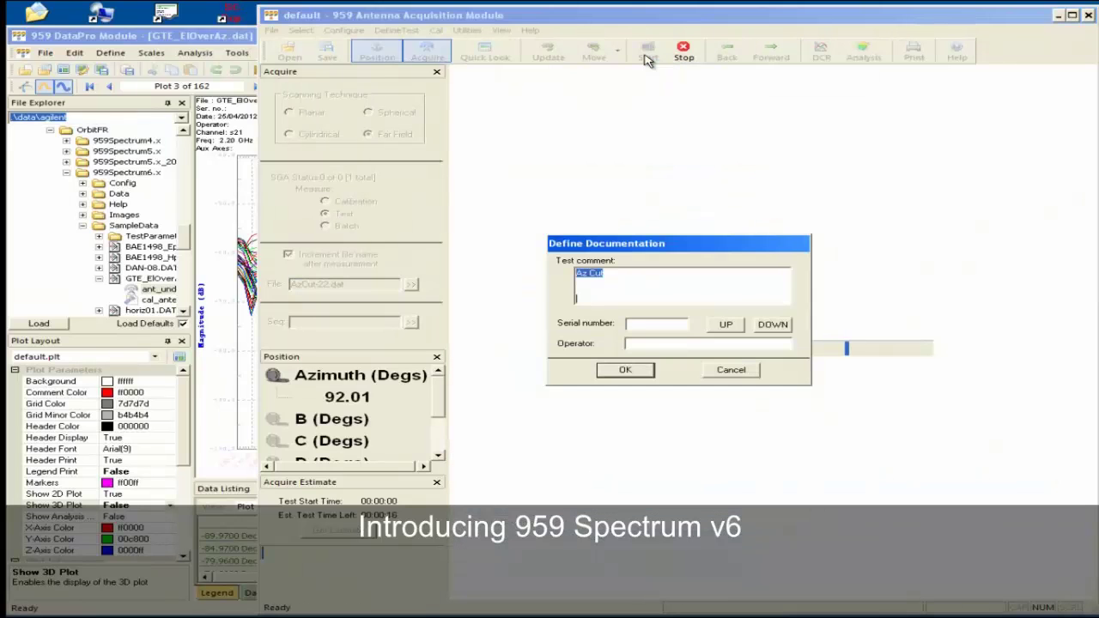
{"action": "left_click", "coordinate": [627, 370]}
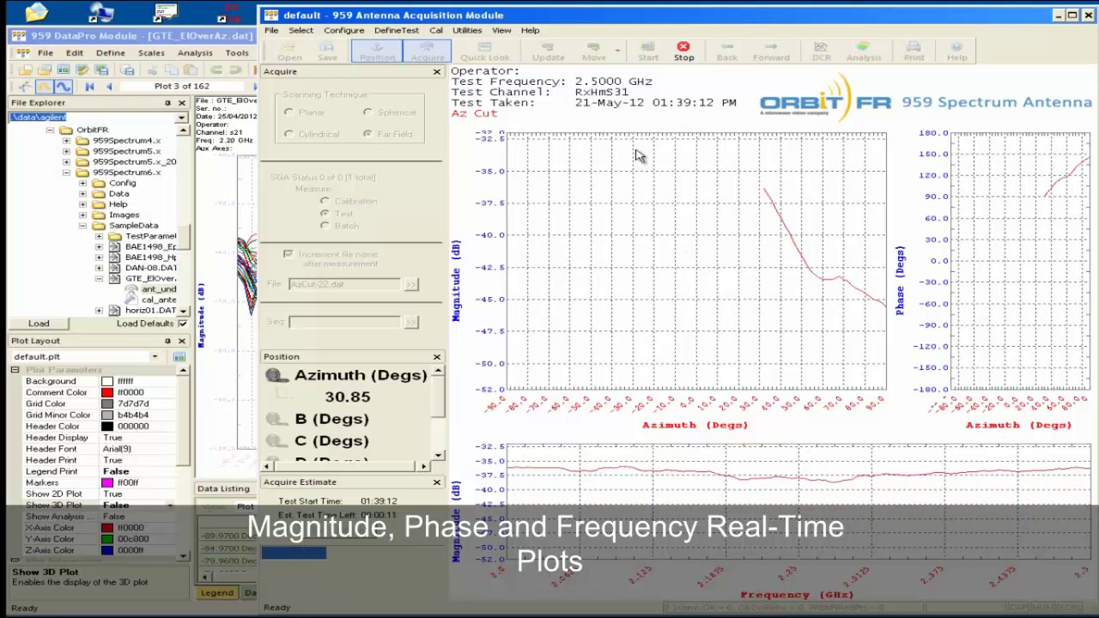
- Zoom into the magnitude curve's main lobe, then reset it to full azimuth and dB range
{"action": "left_click_drag", "start_coordinate": [652, 148], "coordinate": [805, 221]}
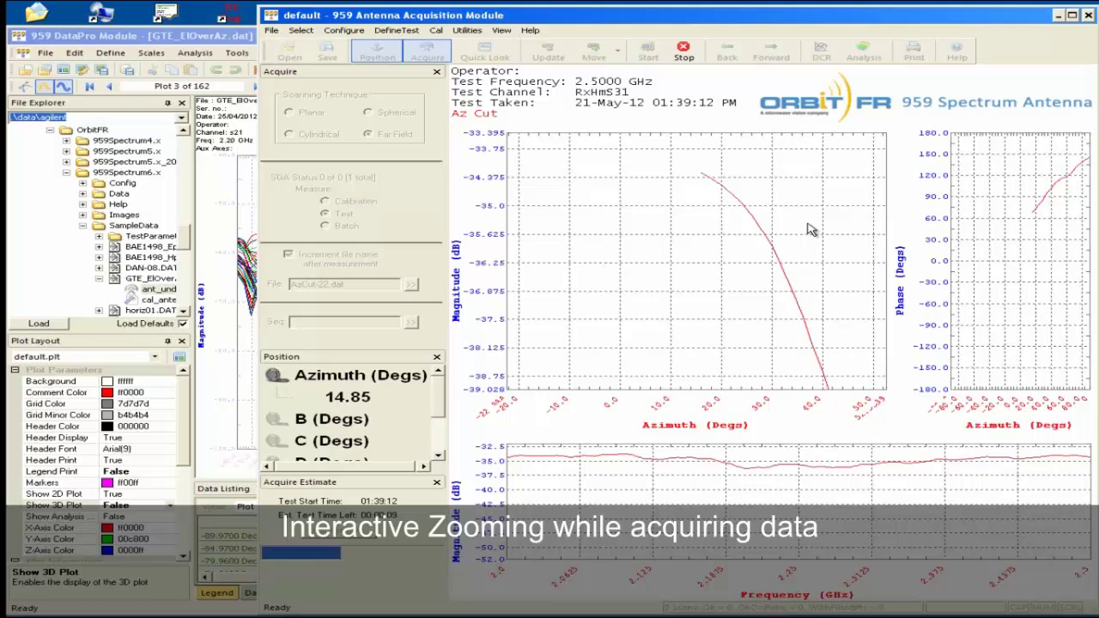
{"action": "right_click", "coordinate": [685, 218]}
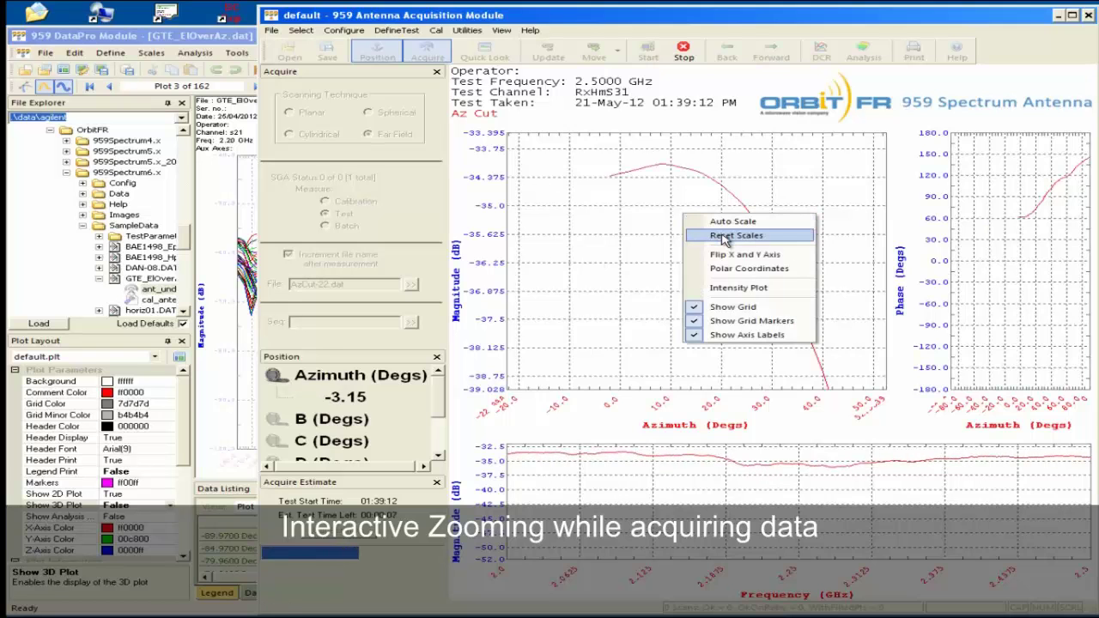
{"action": "left_click", "coordinate": [712, 236]}
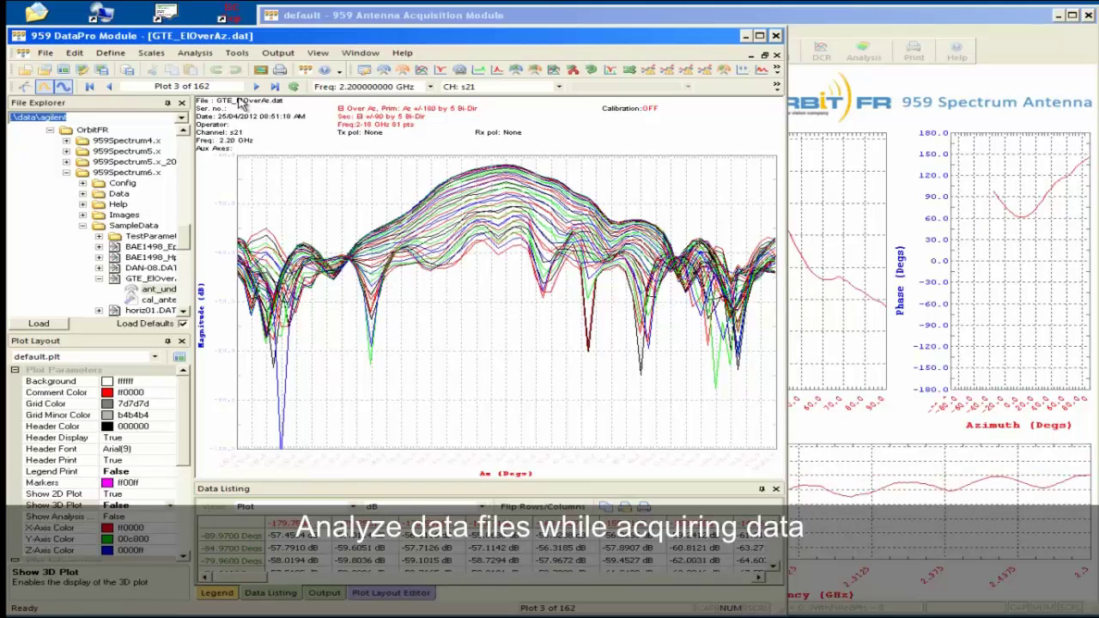
- Switch the DataPro frequency from 2.2 GHz to 2.400000000 GHz for GTE_ElOverAz.dat
{"action": "left_click", "coordinate": [429, 86]}
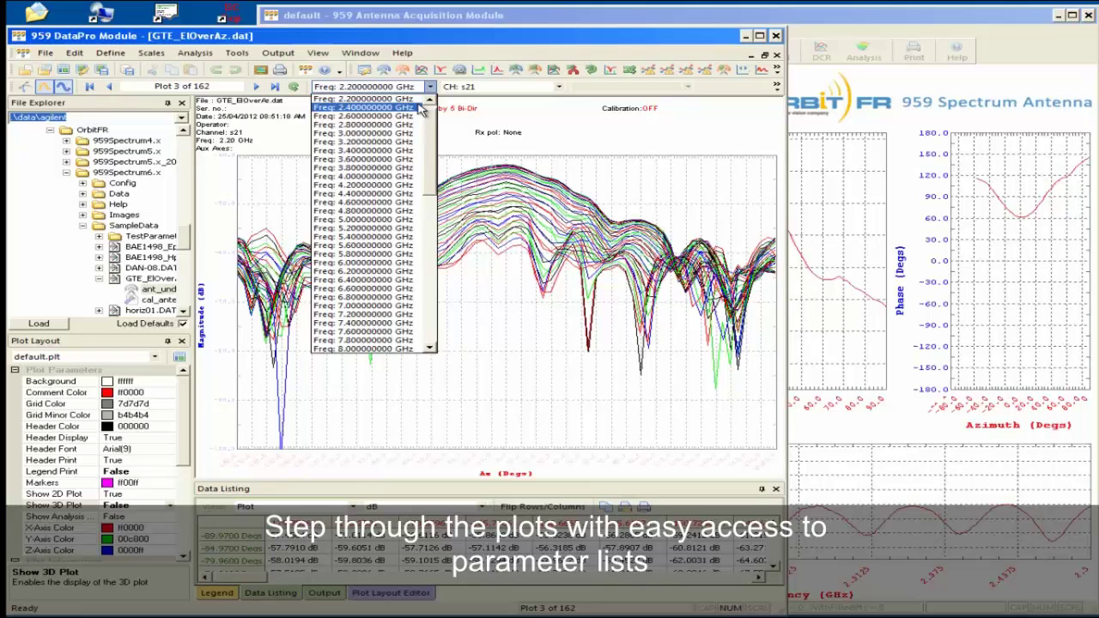
{"action": "left_click", "coordinate": [418, 108]}
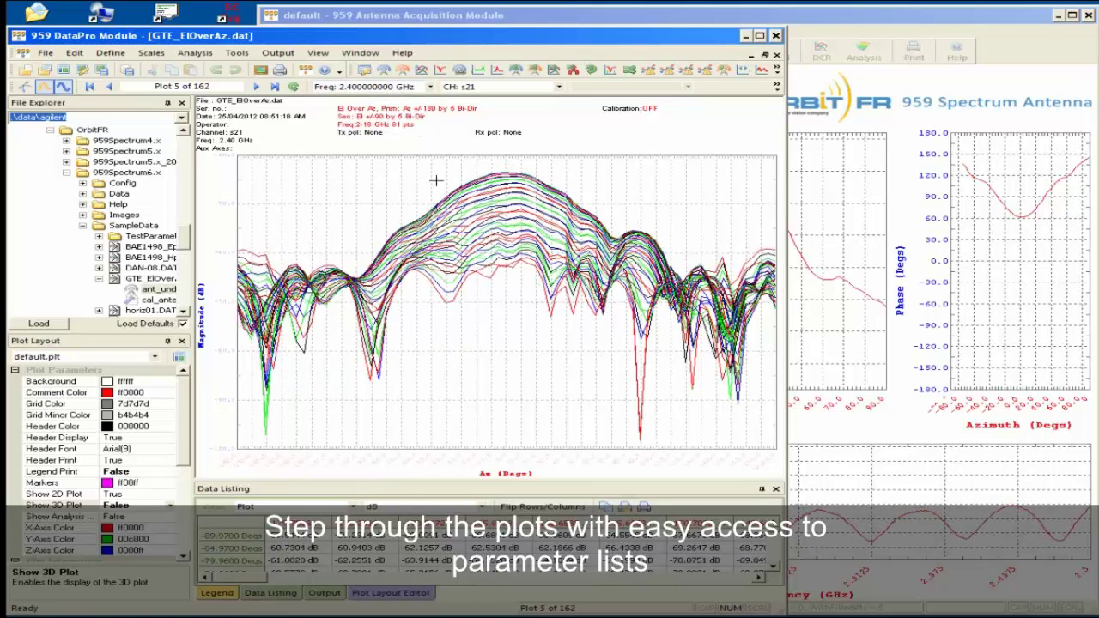
{"action": "mouse_move", "coordinate": [706, 347]}
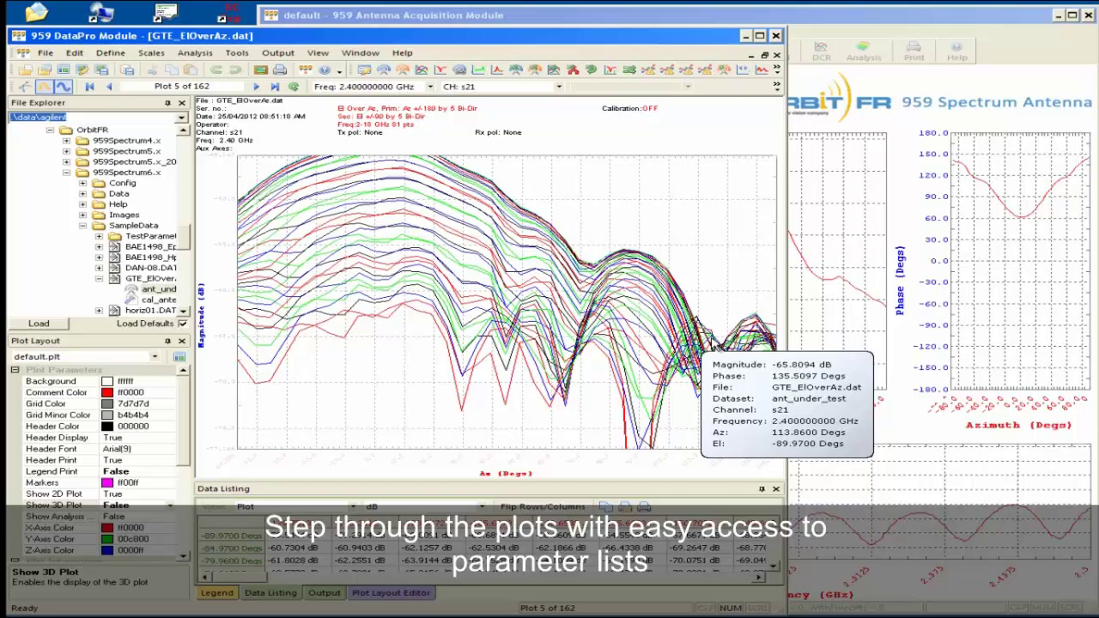
- Apply Reset Scales twice to bring the 2.4 GHz plot back to full range
{"action": "right_click", "coordinate": [518, 295]}
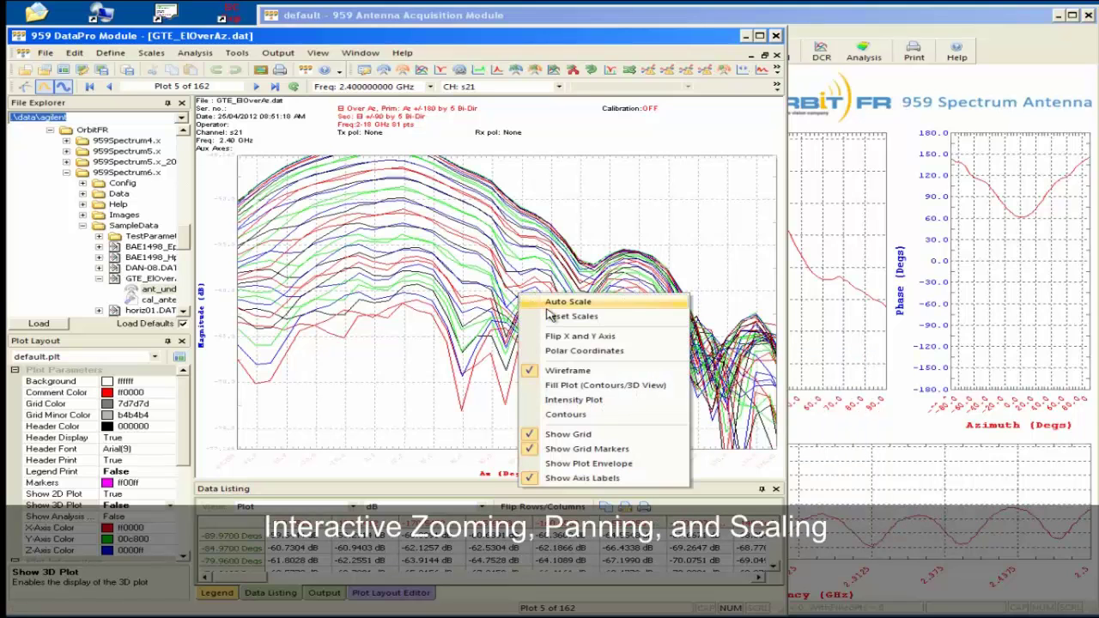
{"action": "left_click", "coordinate": [550, 316]}
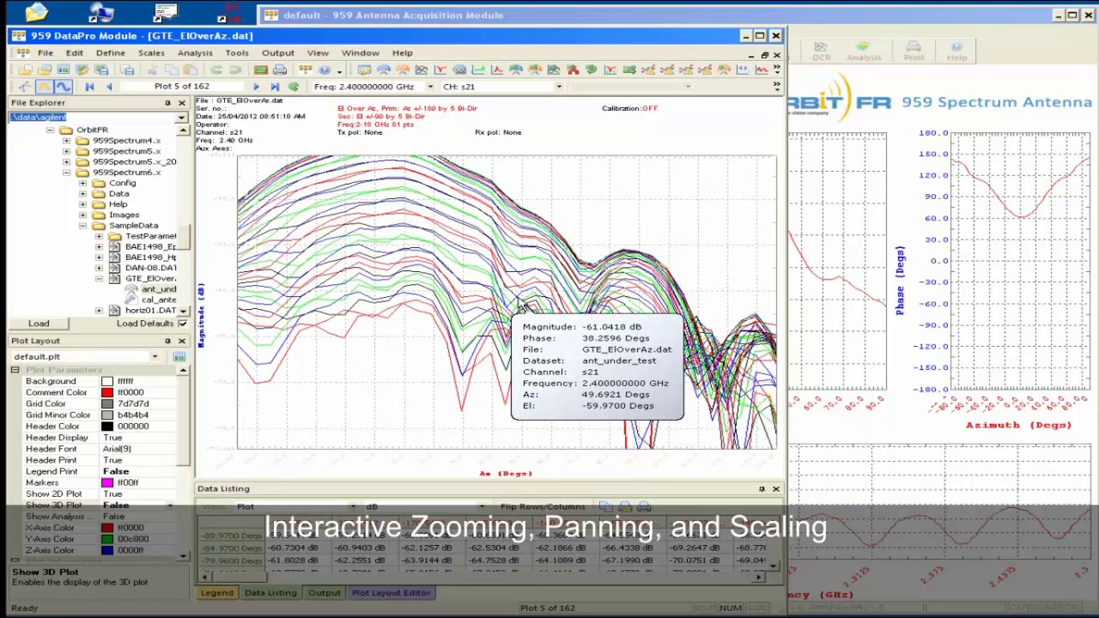
{"action": "right_click", "coordinate": [518, 293]}
{"action": "left_click", "coordinate": [554, 316]}
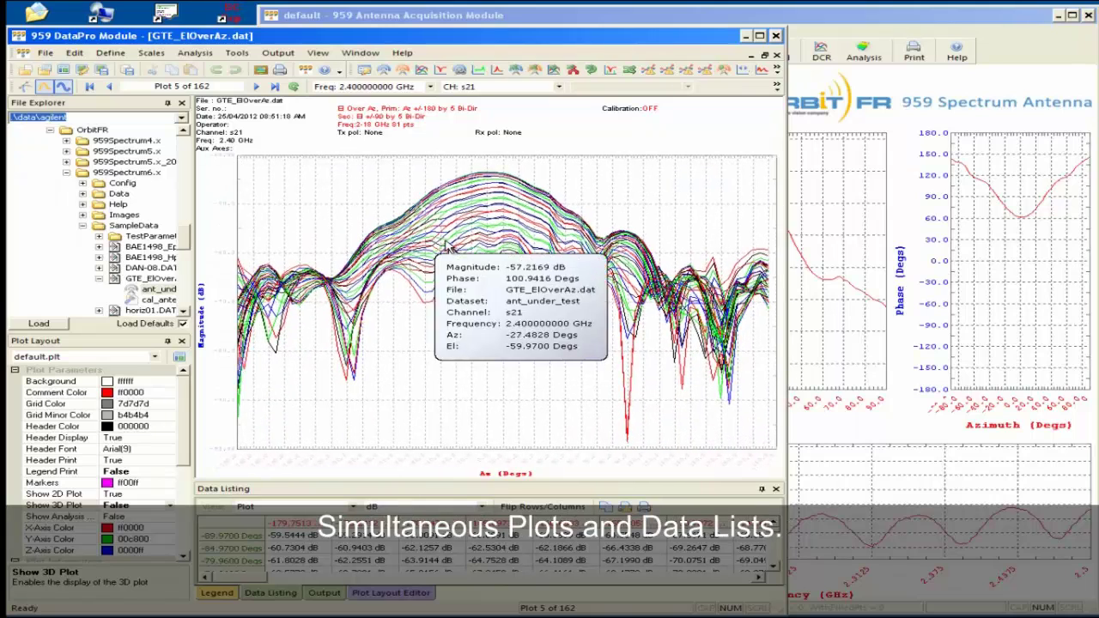
- Set the quick-look plot's X axis to Frequency and start the next measurement
{"action": "left_click", "coordinate": [820, 30]}
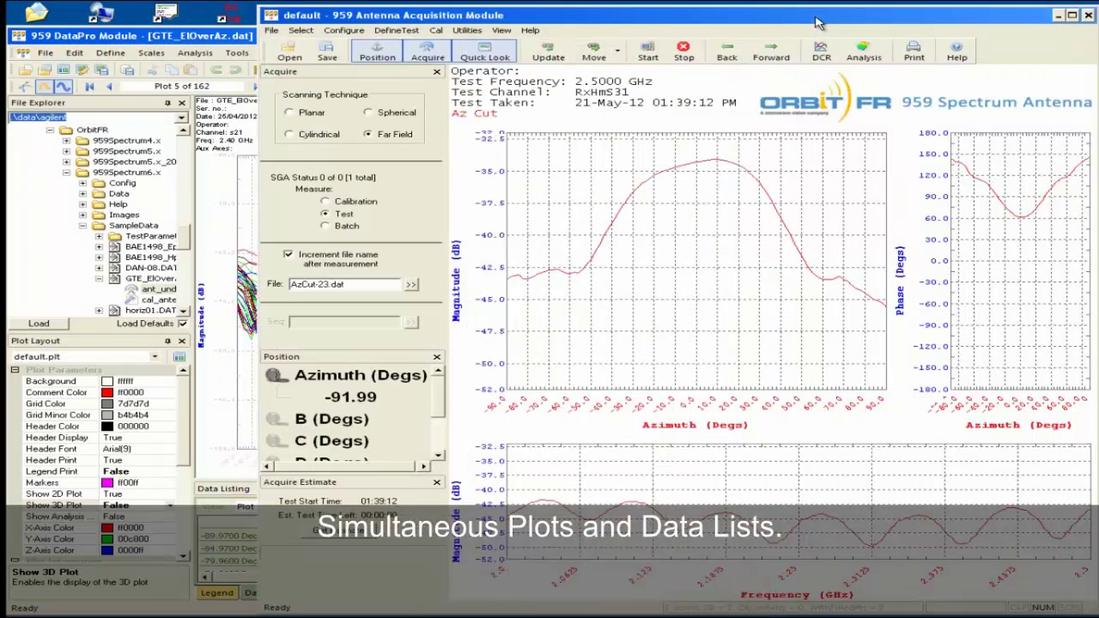
{"action": "left_click", "coordinate": [397, 32]}
{"action": "left_click", "coordinate": [491, 215]}
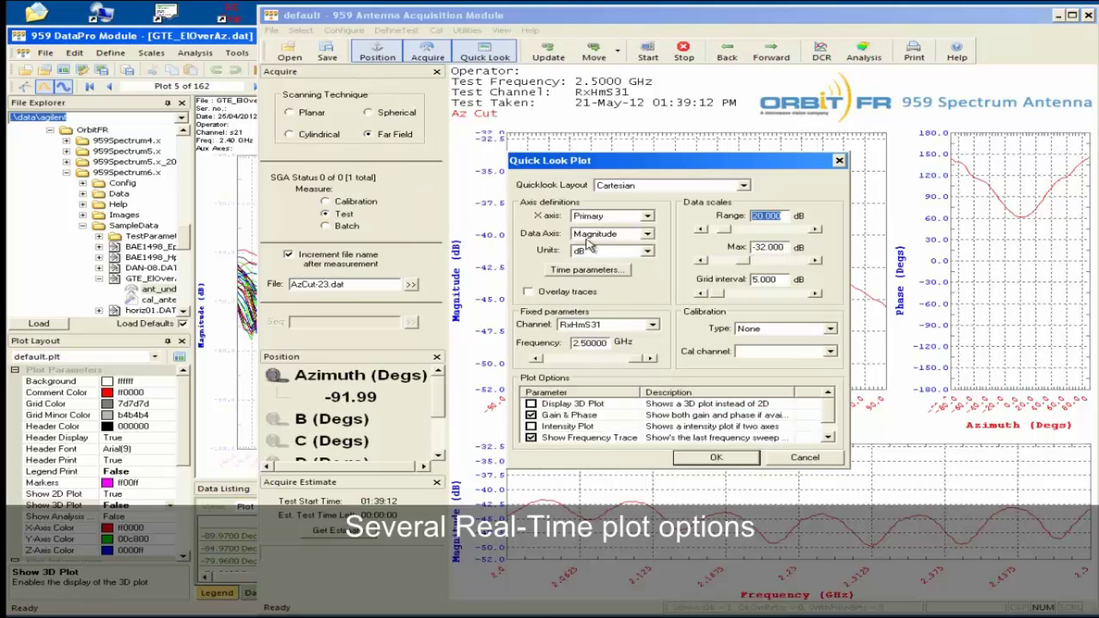
{"action": "left_click", "coordinate": [649, 217]}
{"action": "left_click", "coordinate": [635, 243]}
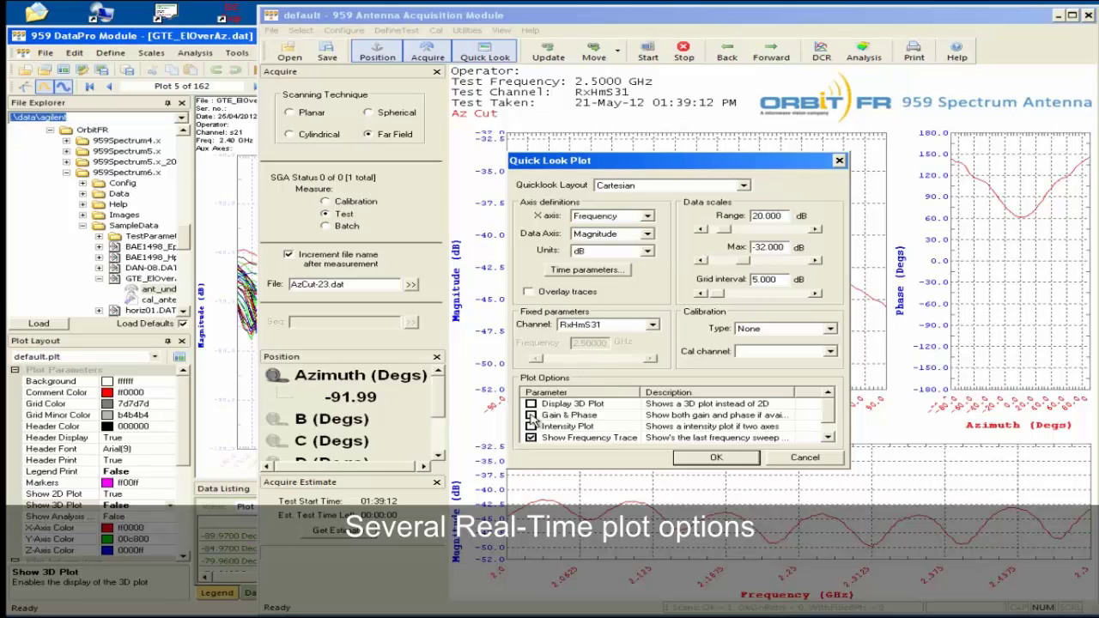
{"action": "left_click", "coordinate": [698, 457]}
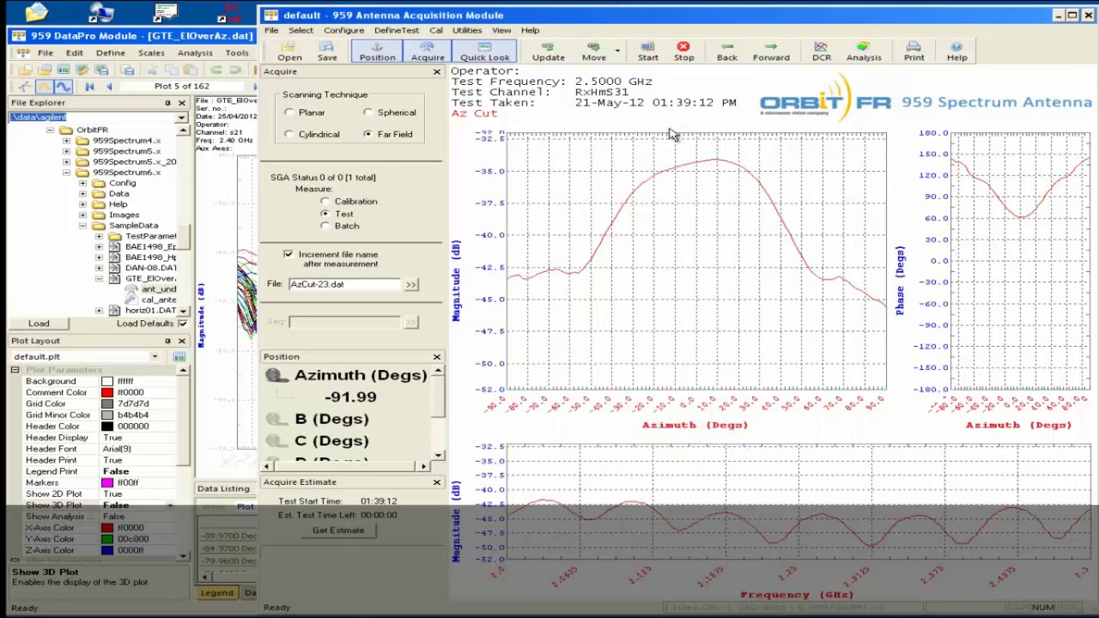
{"action": "left_click", "coordinate": [650, 53]}
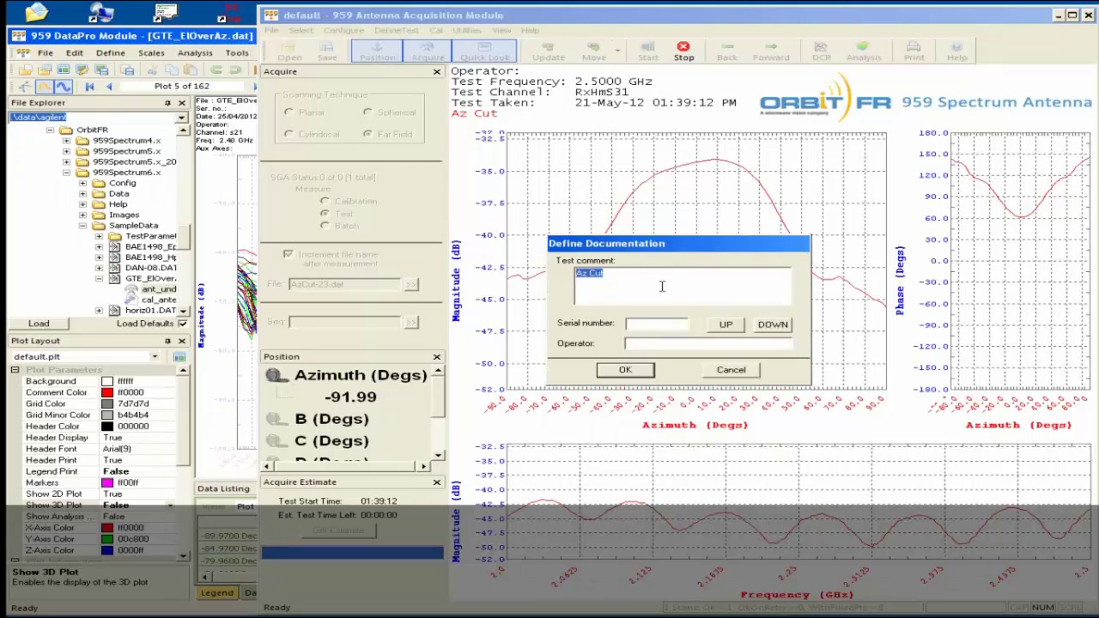
- Begin the Az Cut acquisition with the frequency-versus-azimuth intensity plot, then bring DataPro forward
{"action": "left_click", "coordinate": [641, 372]}
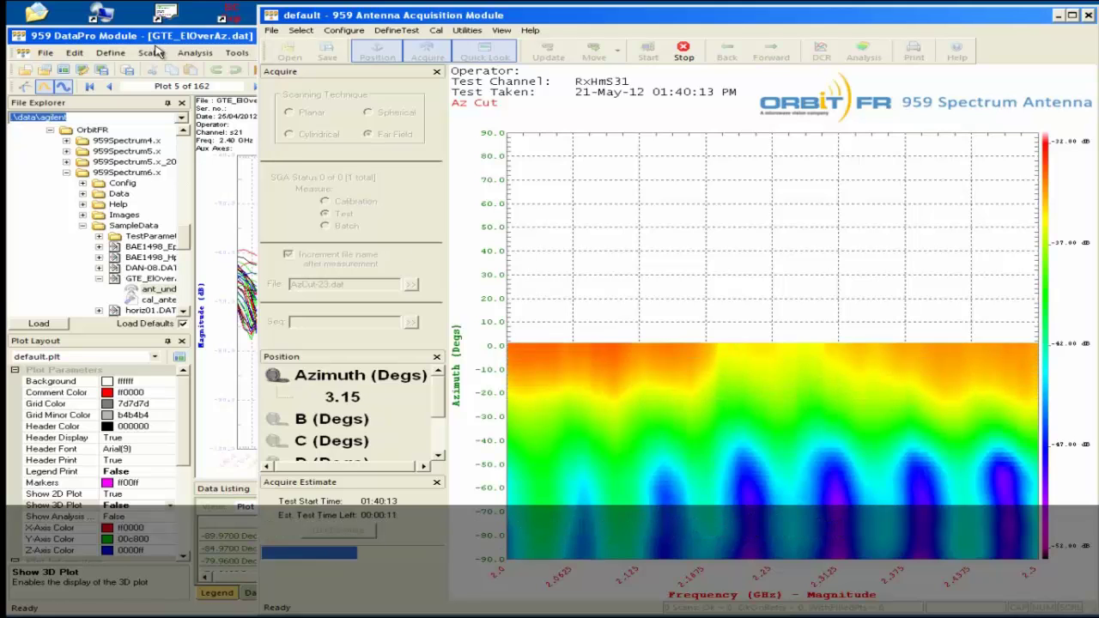
{"action": "left_click", "coordinate": [147, 38]}
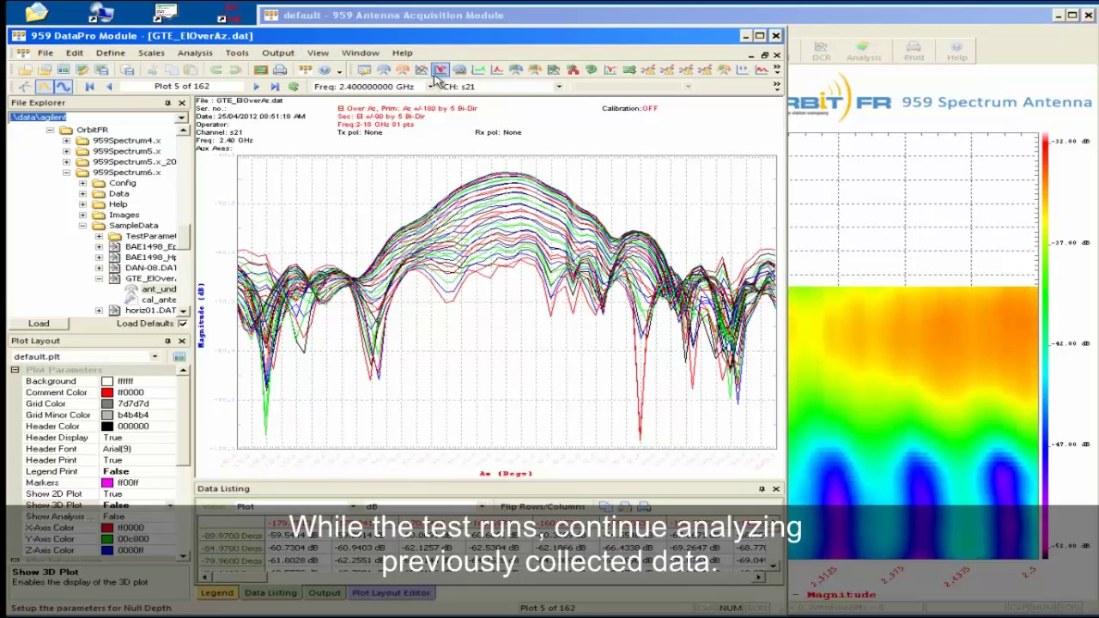
- Enable beam peak analysis with a −52 dB max pass/fail level on the 2.4 GHz traces
{"action": "left_click", "coordinate": [387, 73]}
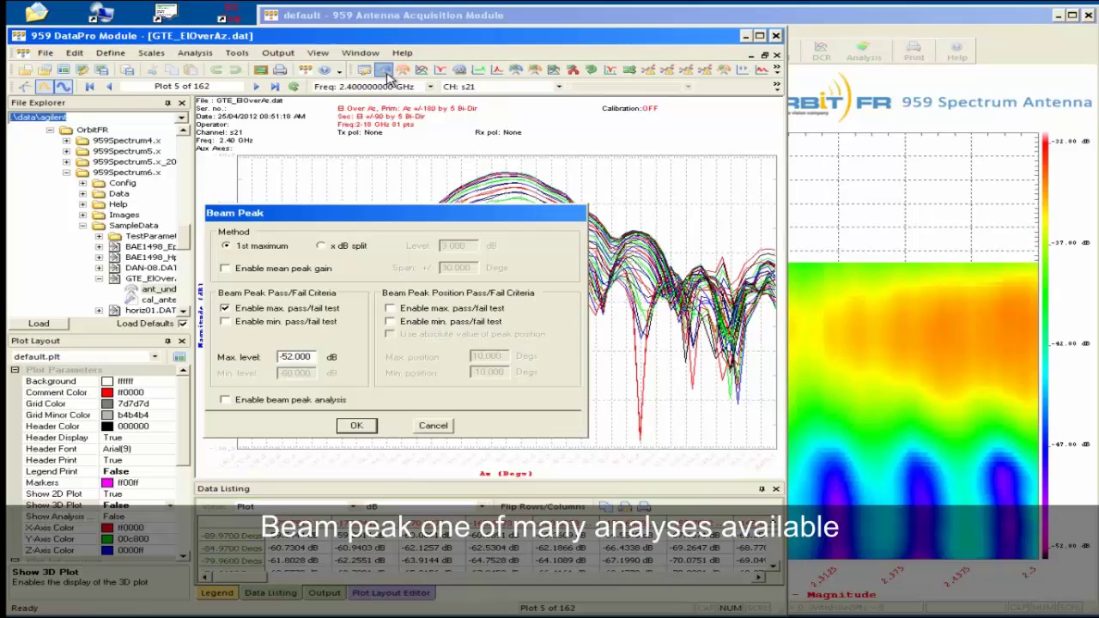
{"action": "left_click", "coordinate": [296, 402]}
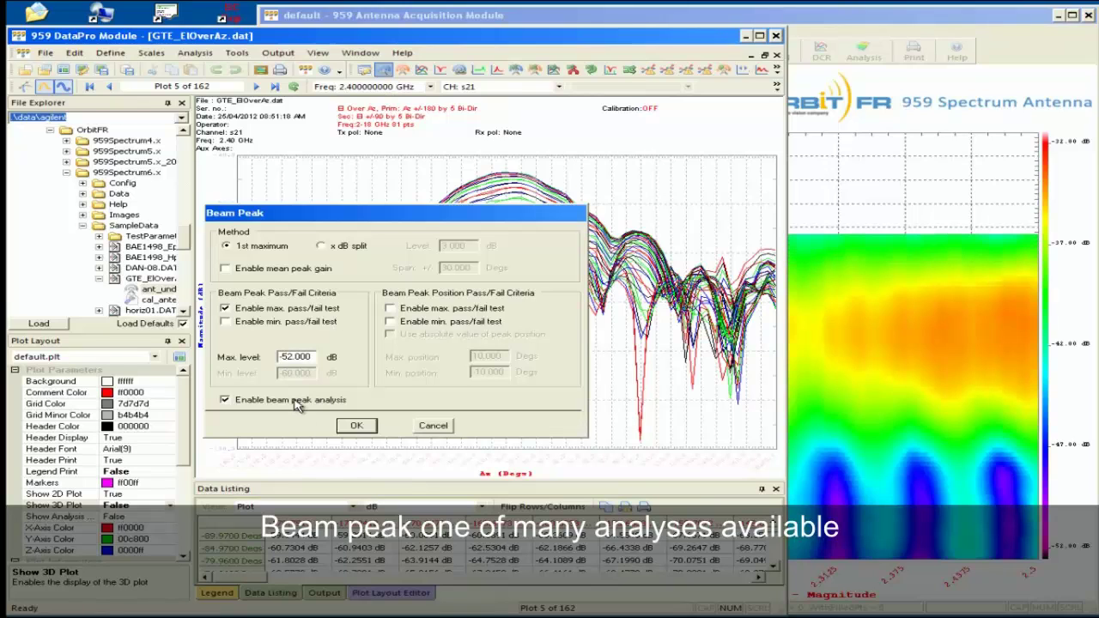
{"action": "left_click", "coordinate": [356, 427]}
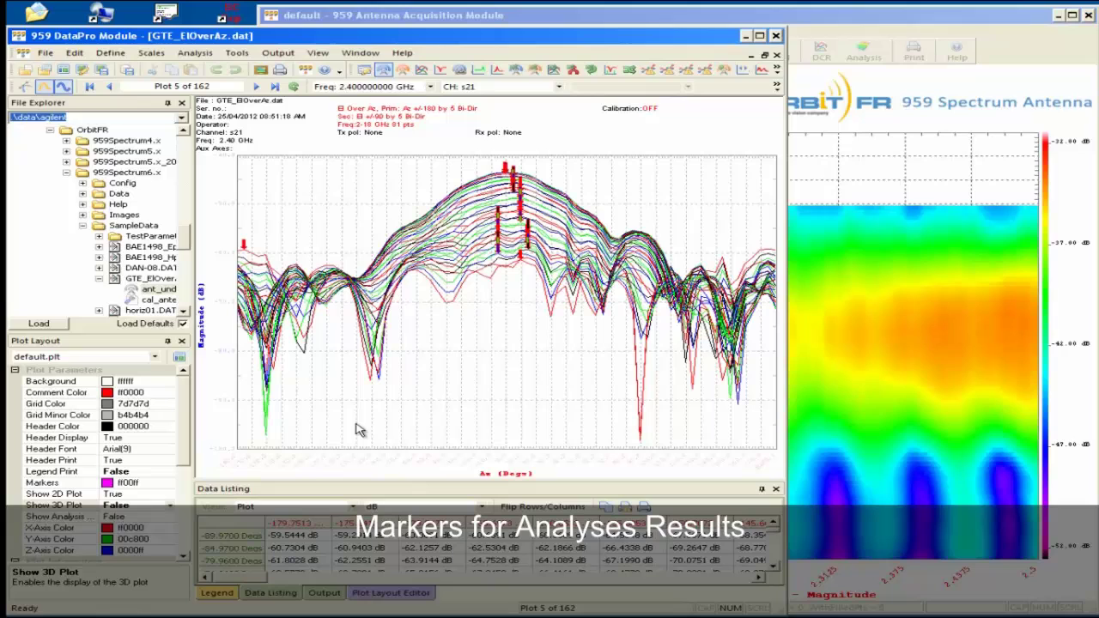
{"action": "left_click", "coordinate": [219, 593]}
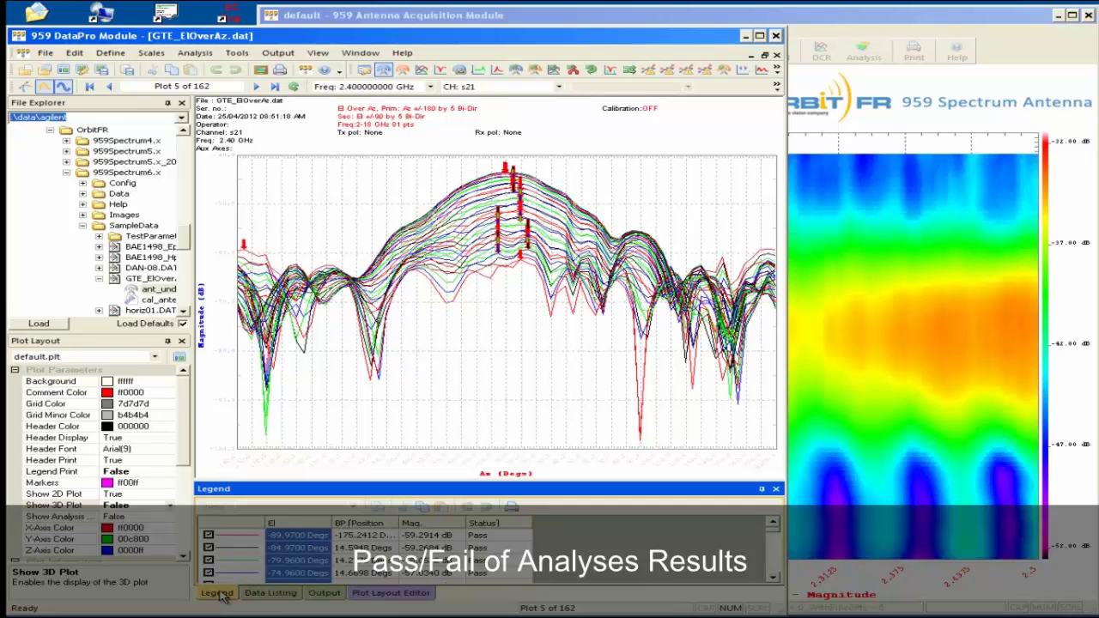
{"action": "left_click", "coordinate": [268, 594]}
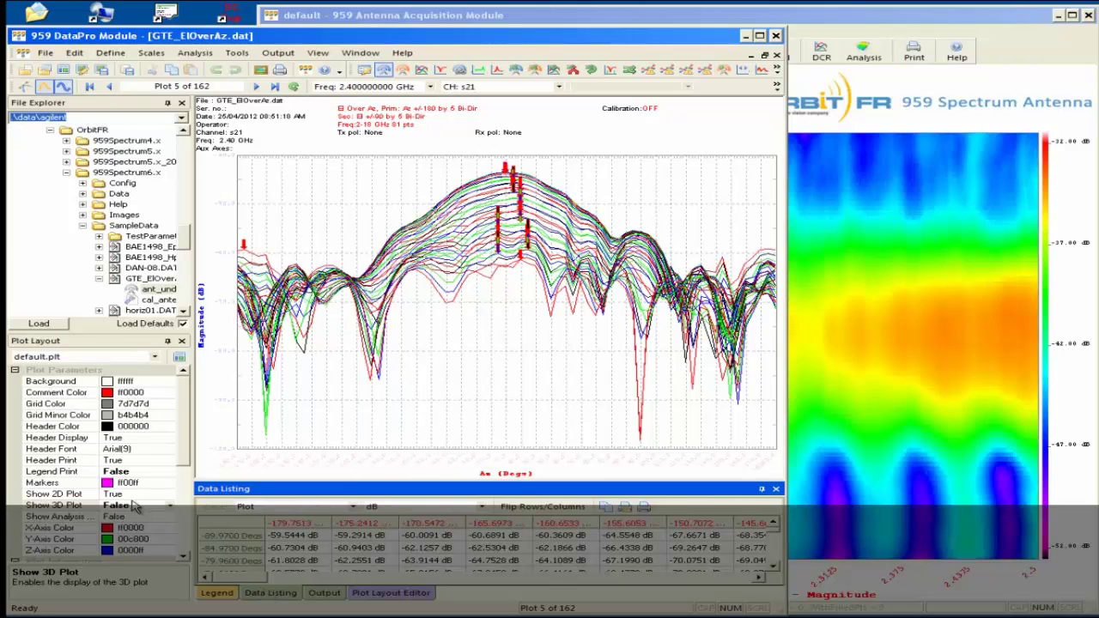
- Set Show 3D Plot to True, rotate the surface, and switch DataPro to Full Screen
{"action": "left_click", "coordinate": [134, 505]}
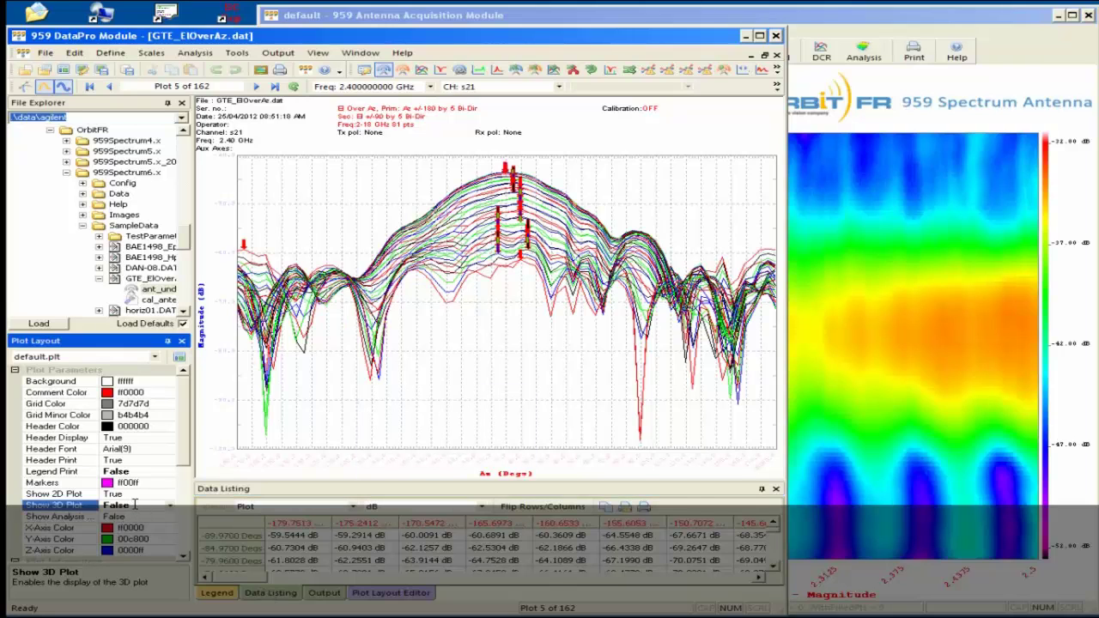
{"action": "double_click", "coordinate": [134, 505]}
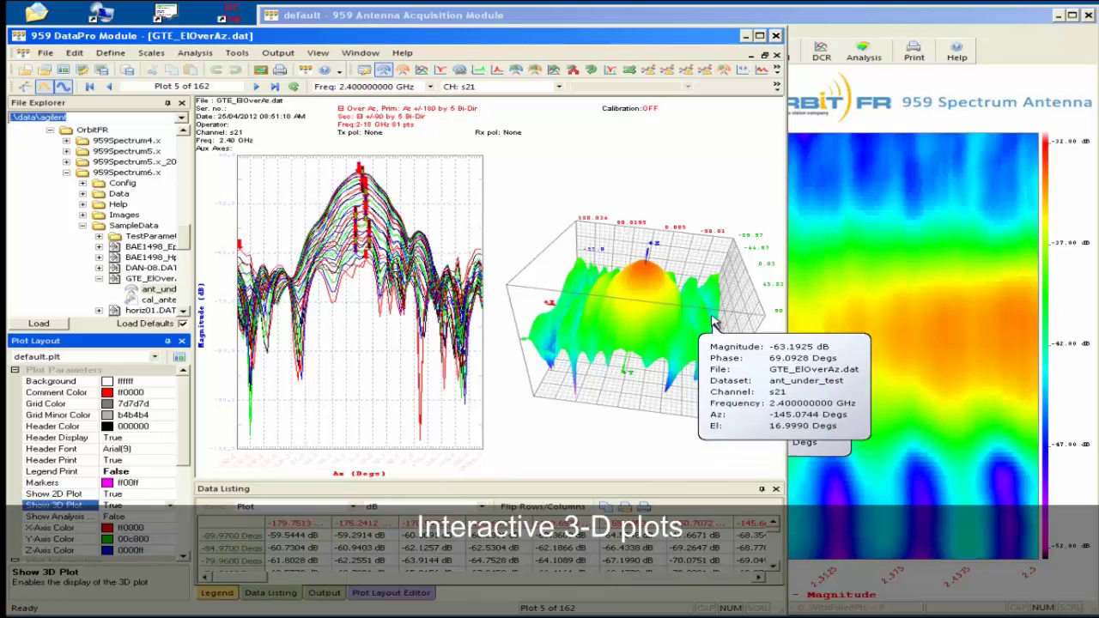
{"action": "mouse_move", "coordinate": [687, 326]}
{"action": "left_mouse_down"}
{"action": "mouse_move", "coordinate": [652, 353]}
{"action": "mouse_move", "coordinate": [577, 372]}
{"action": "mouse_move", "coordinate": [601, 335]}
{"action": "mouse_move", "coordinate": [662, 322]}
{"action": "mouse_move", "coordinate": [653, 314]}
{"action": "mouse_move", "coordinate": [689, 388]}
{"action": "left_mouse_up"}
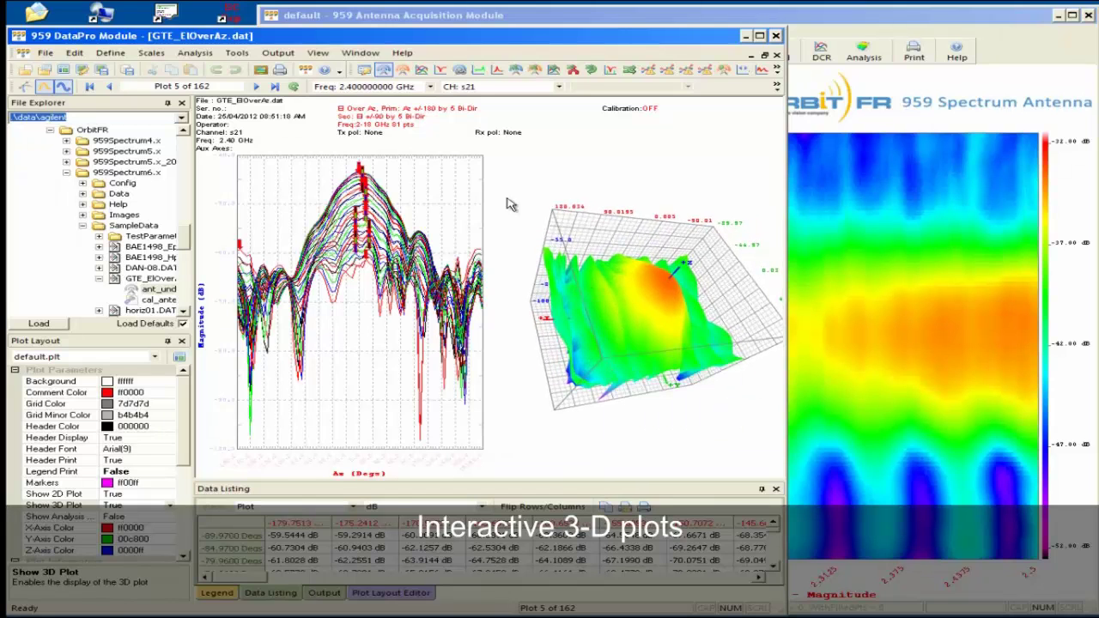
{"action": "left_click", "coordinate": [318, 53]}
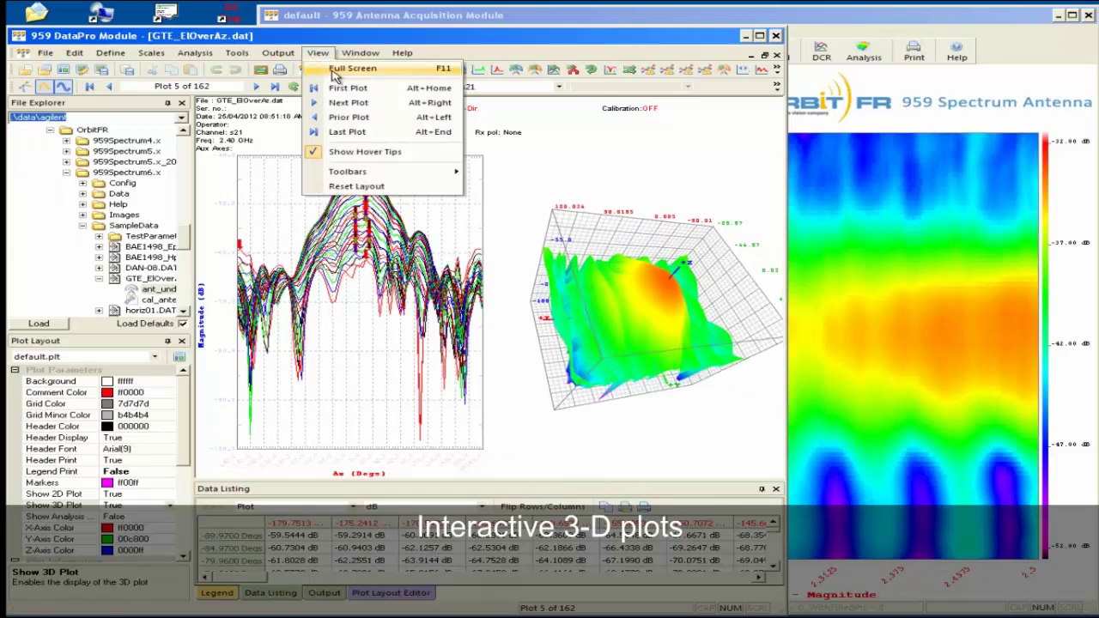
{"action": "left_click", "coordinate": [339, 70]}
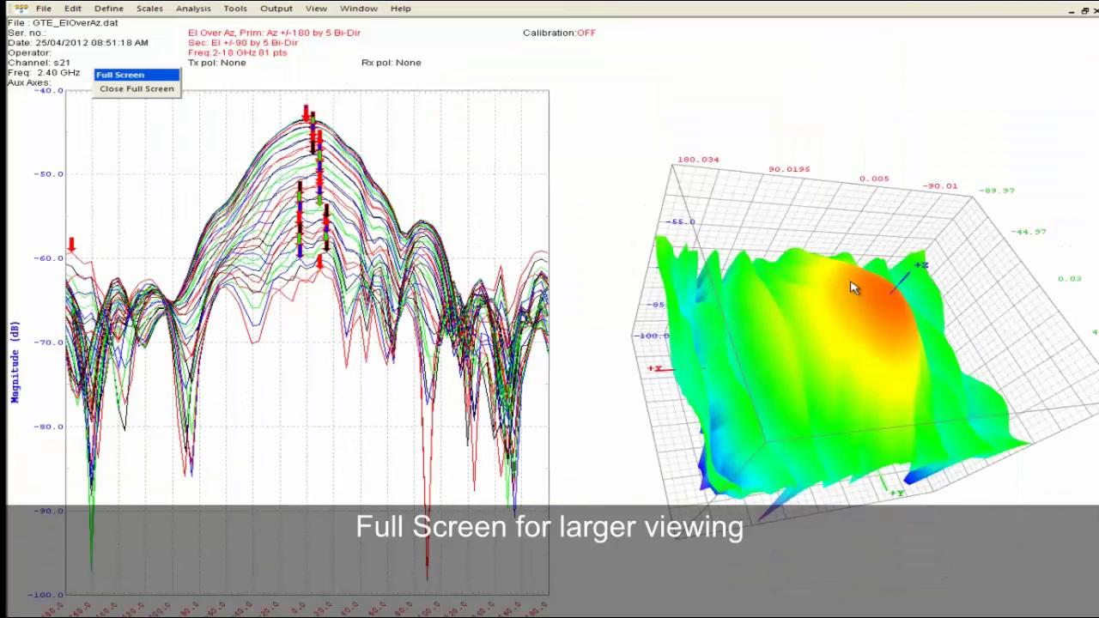
- Switch the 3-D plot to Polar Coordinates, rotate it top-down, and close full screen
{"action": "mouse_move", "coordinate": [854, 287]}
{"action": "left_mouse_down"}
{"action": "mouse_move", "coordinate": [738, 369]}
{"action": "mouse_move", "coordinate": [696, 307]}
{"action": "mouse_move", "coordinate": [780, 380]}
{"action": "mouse_move", "coordinate": [853, 383]}
{"action": "left_mouse_up"}
{"action": "right_click", "coordinate": [855, 381]}
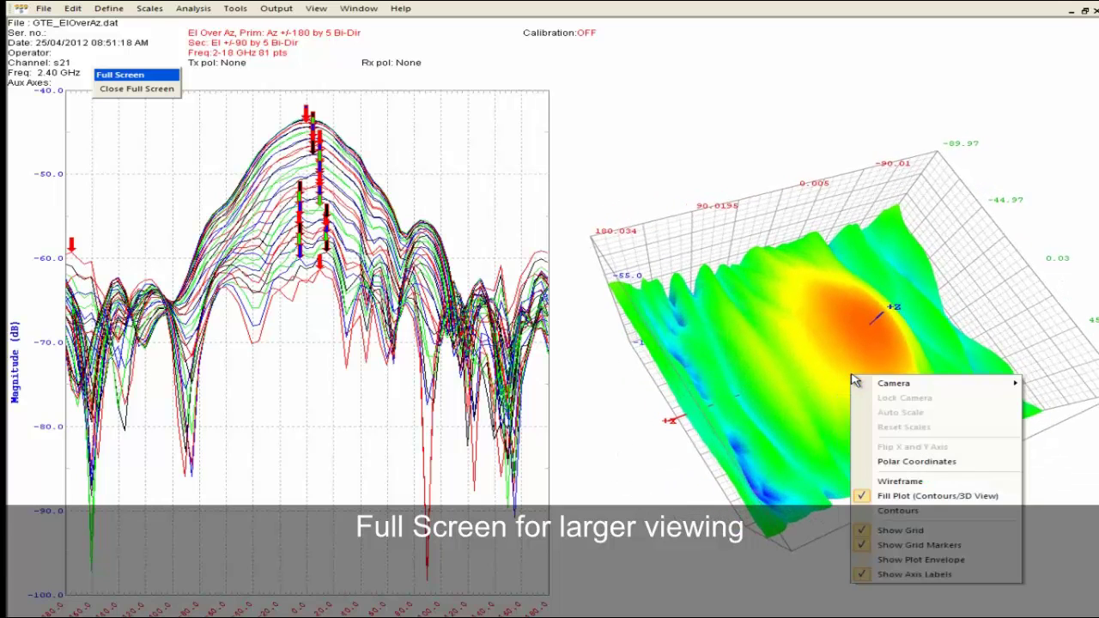
{"action": "left_click", "coordinate": [908, 461]}
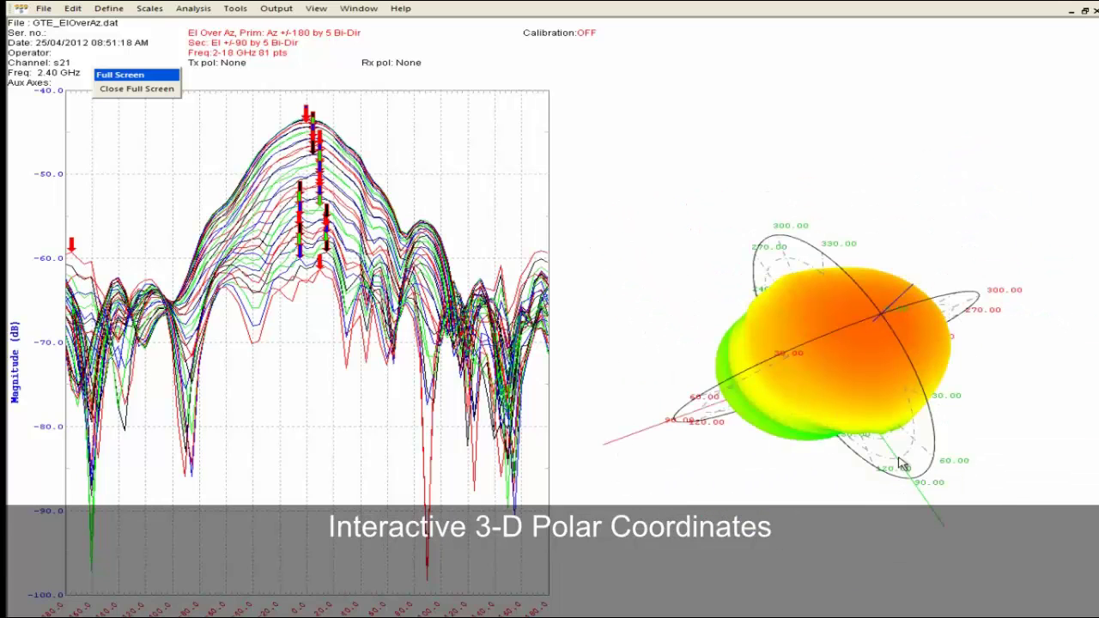
{"action": "mouse_move", "coordinate": [870, 410]}
{"action": "mouse_move", "coordinate": [870, 410]}
{"action": "left_mouse_down"}
{"action": "mouse_move", "coordinate": [805, 459]}
{"action": "mouse_move", "coordinate": [704, 413]}
{"action": "mouse_move", "coordinate": [596, 280]}
{"action": "mouse_move", "coordinate": [624, 251]}
{"action": "mouse_move", "coordinate": [608, 244]}
{"action": "left_mouse_up"}
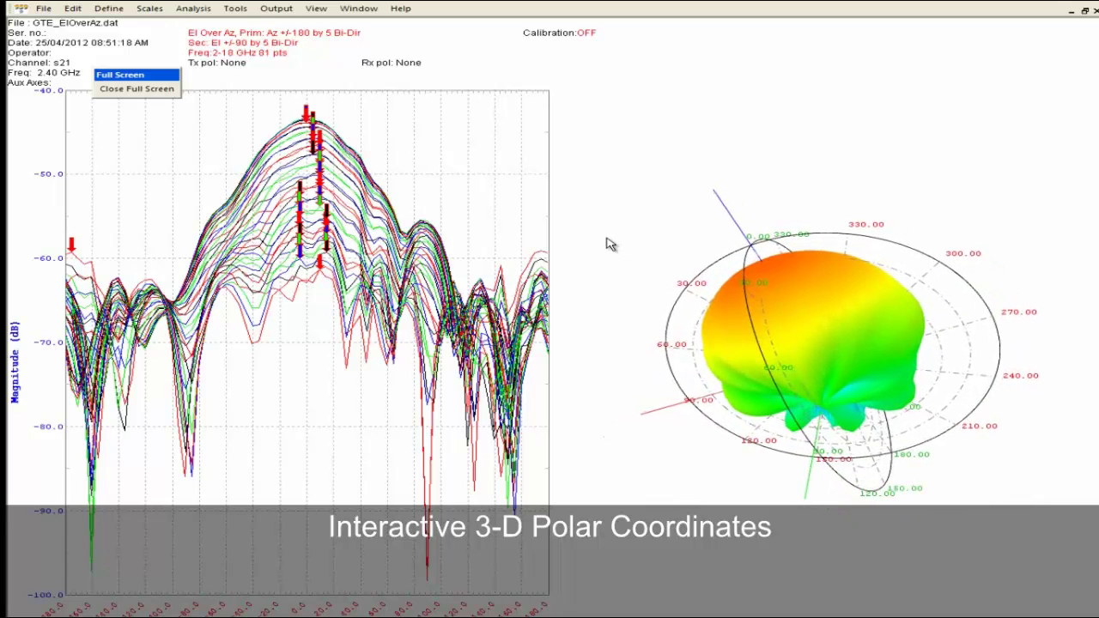
{"action": "left_click", "coordinate": [159, 89]}
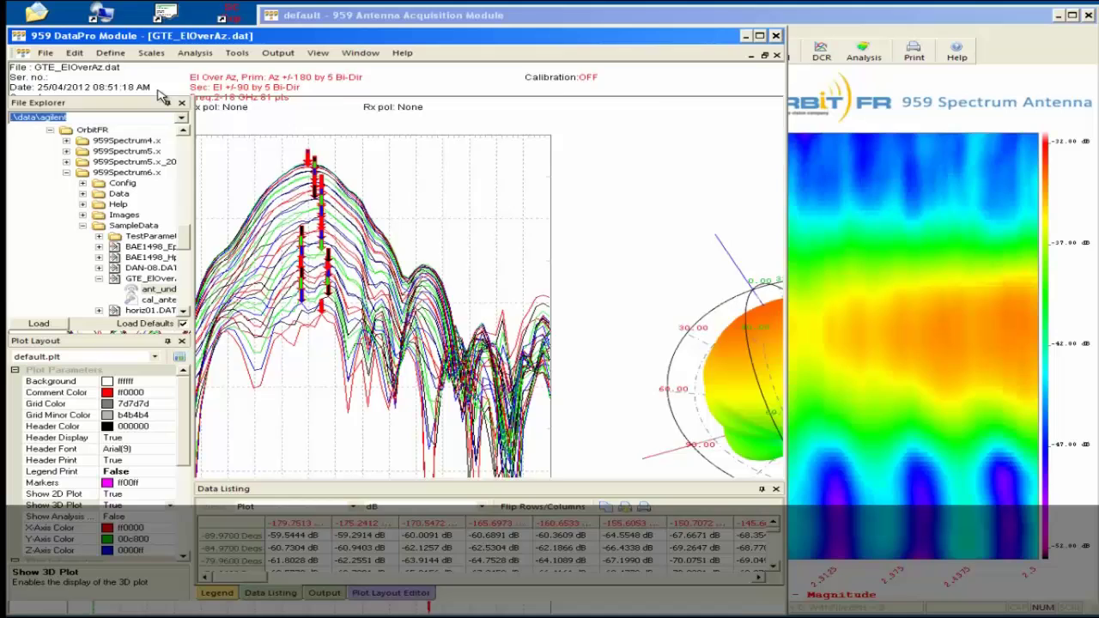
- Accept the quick-look plot settings with 3-D display, then start a new test measurement
{"action": "left_click", "coordinate": [547, 17]}
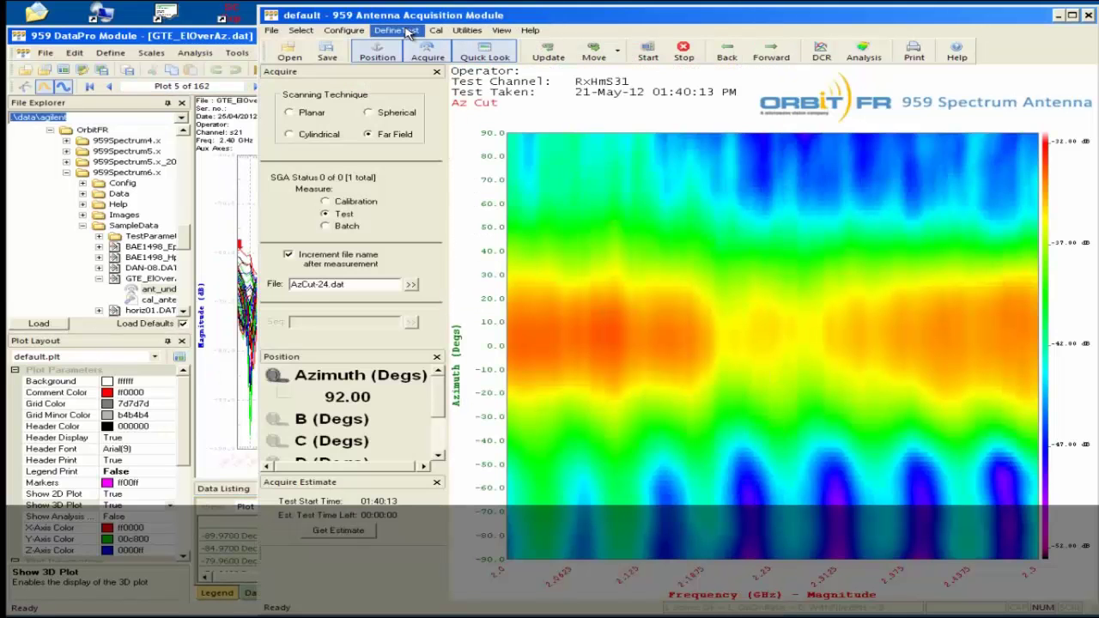
{"action": "left_click", "coordinate": [409, 33]}
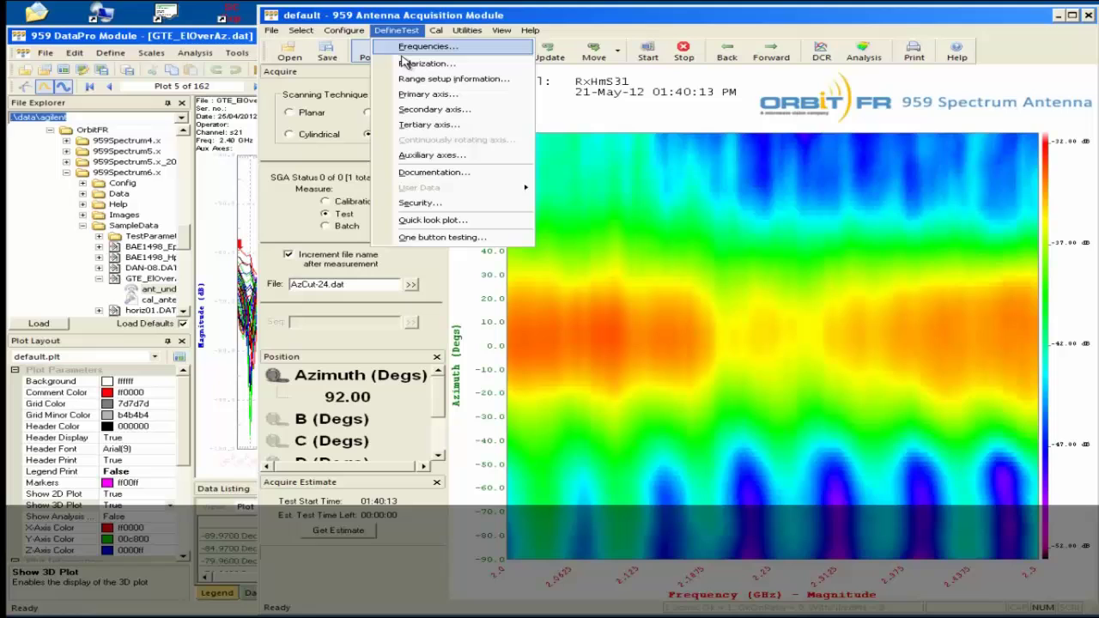
{"action": "left_click", "coordinate": [410, 221]}
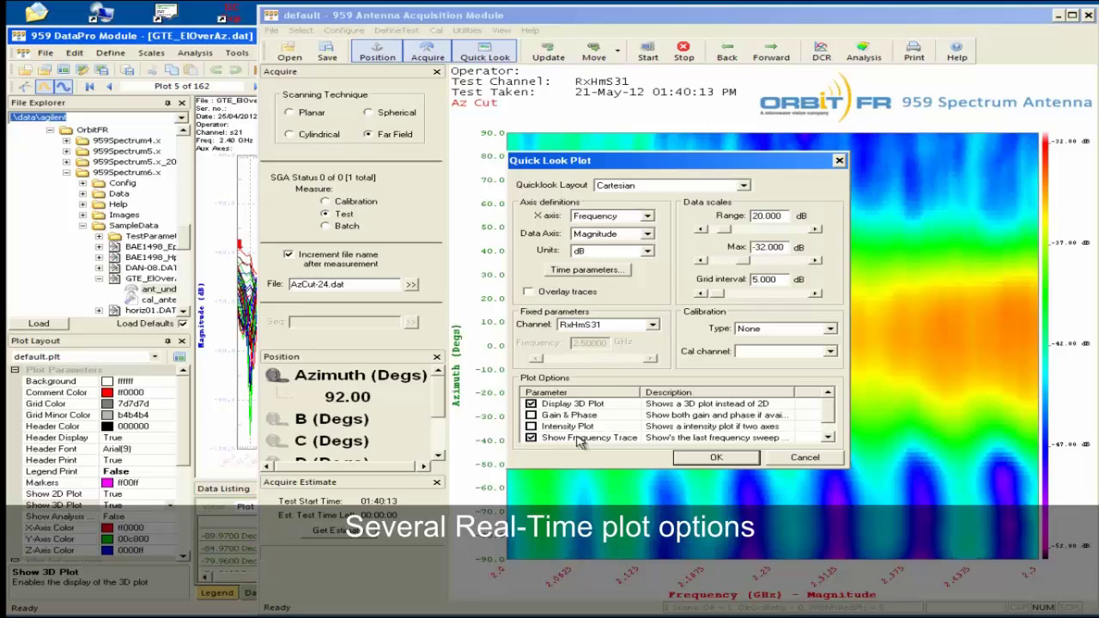
{"action": "left_click", "coordinate": [720, 457]}
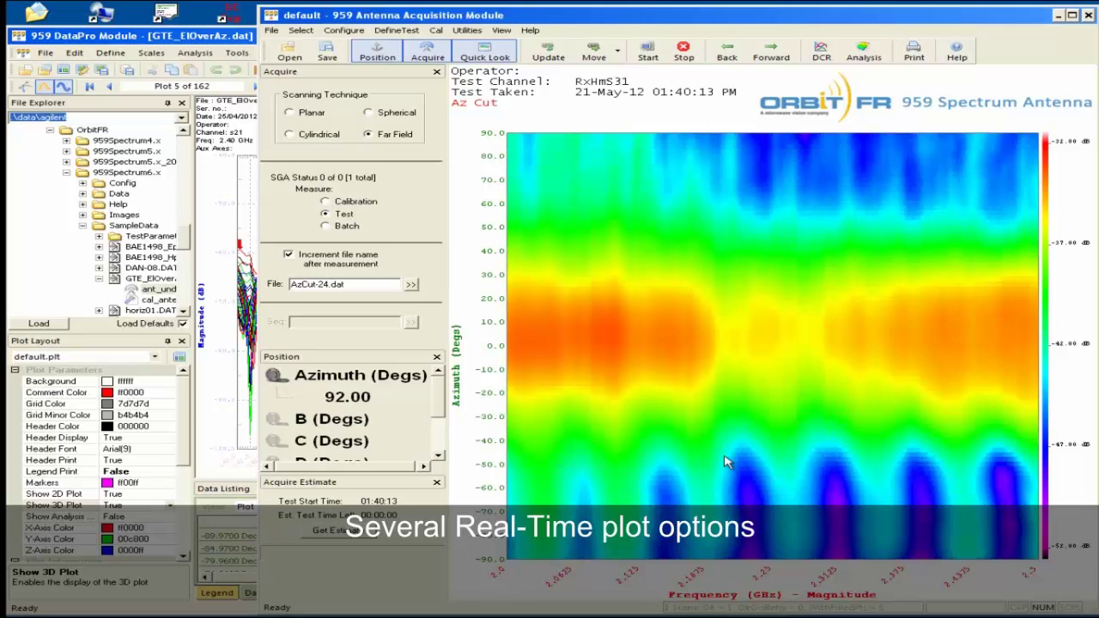
{"action": "left_click", "coordinate": [651, 59]}
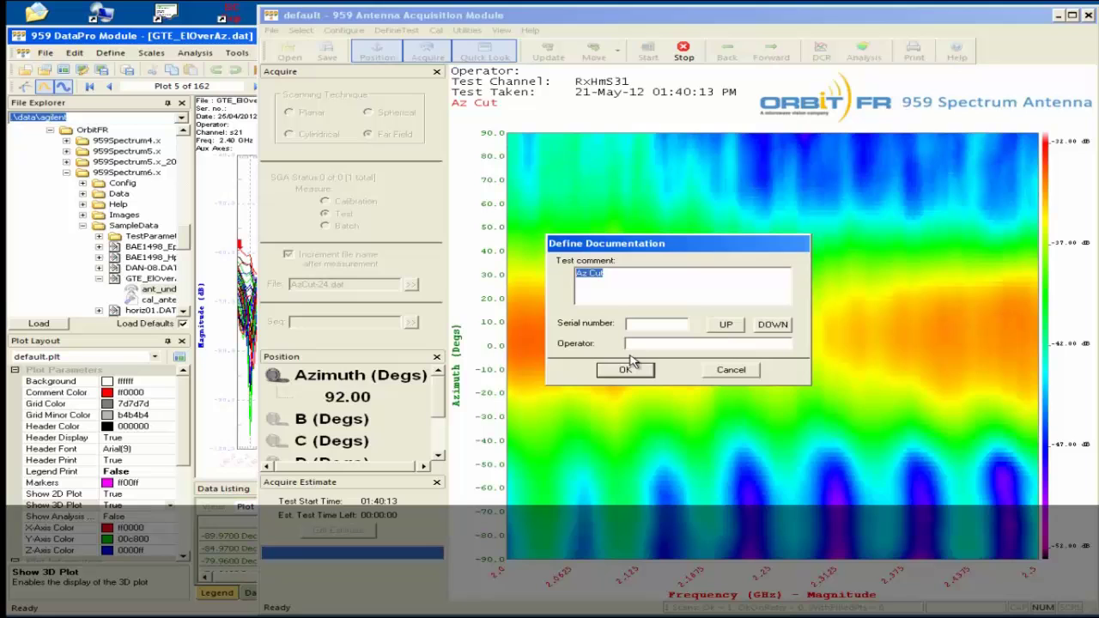
- Confirm the test documentation to start the Az Cut acquisition, then rotate the live 3-D magnitude surface to view it from above
{"action": "left_click", "coordinate": [631, 371]}
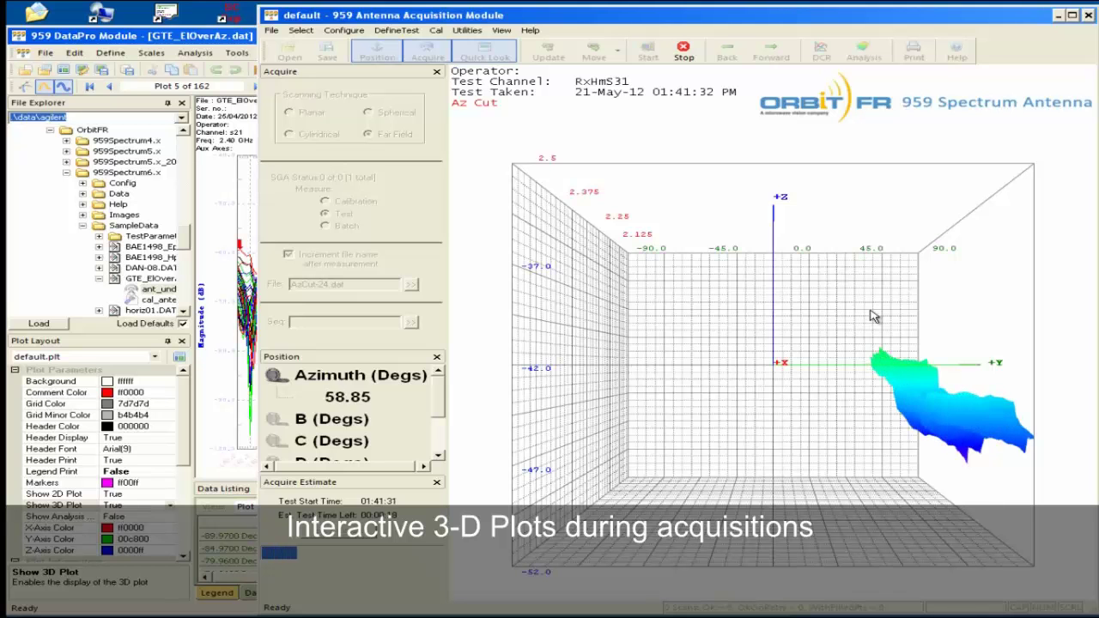
{"action": "mouse_move", "coordinate": [907, 266]}
{"action": "left_mouse_down"}
{"action": "mouse_move", "coordinate": [917, 462]}
{"action": "mouse_move", "coordinate": [895, 471]}
{"action": "left_mouse_up"}
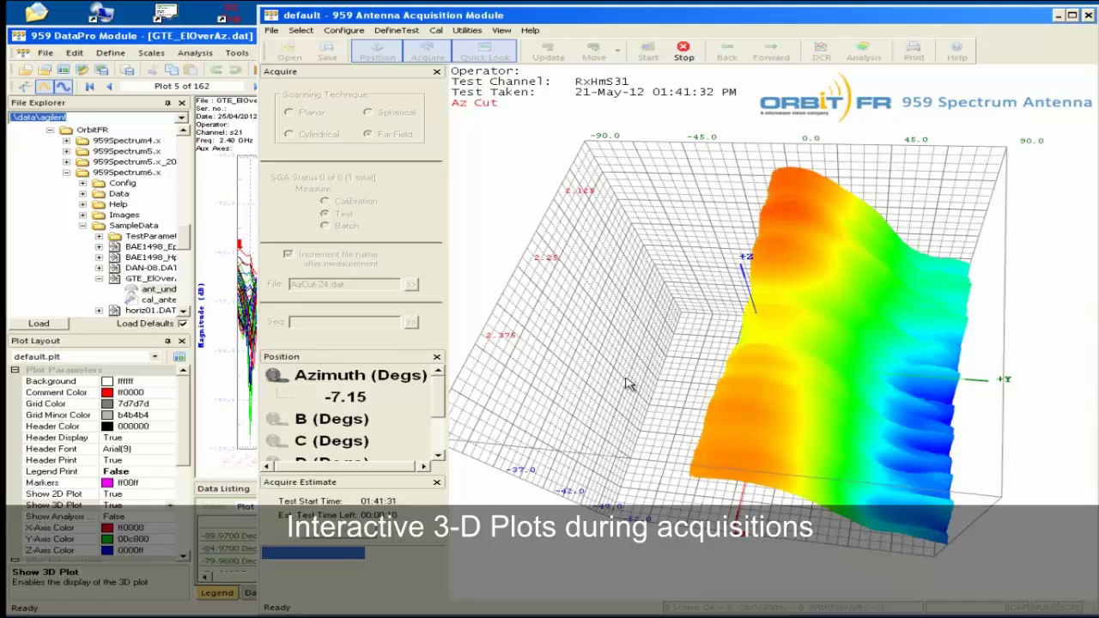
{"action": "mouse_move", "coordinate": [636, 347]}
{"action": "left_mouse_down"}
{"action": "mouse_move", "coordinate": [613, 359]}
{"action": "mouse_move", "coordinate": [674, 462]}
{"action": "mouse_move", "coordinate": [850, 430]}
{"action": "mouse_move", "coordinate": [851, 385]}
{"action": "mouse_move", "coordinate": [830, 351]}
{"action": "mouse_move", "coordinate": [834, 318]}
{"action": "mouse_move", "coordinate": [727, 155]}
{"action": "left_mouse_up"}
{"action": "left_click_drag", "start_coordinate": [673, 127], "coordinate": [639, 113]}
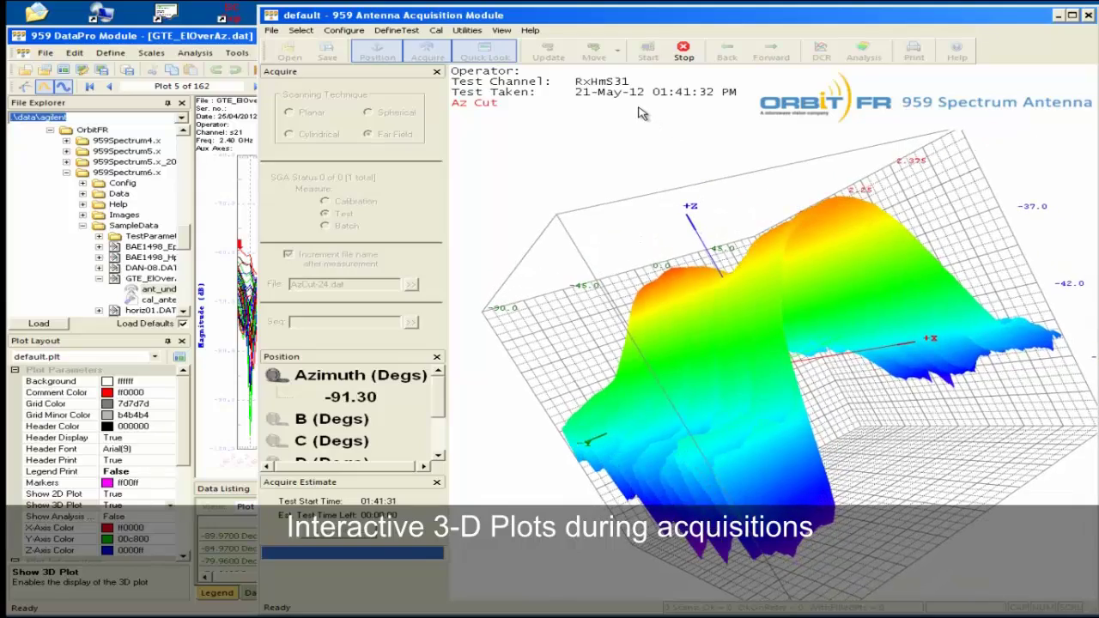